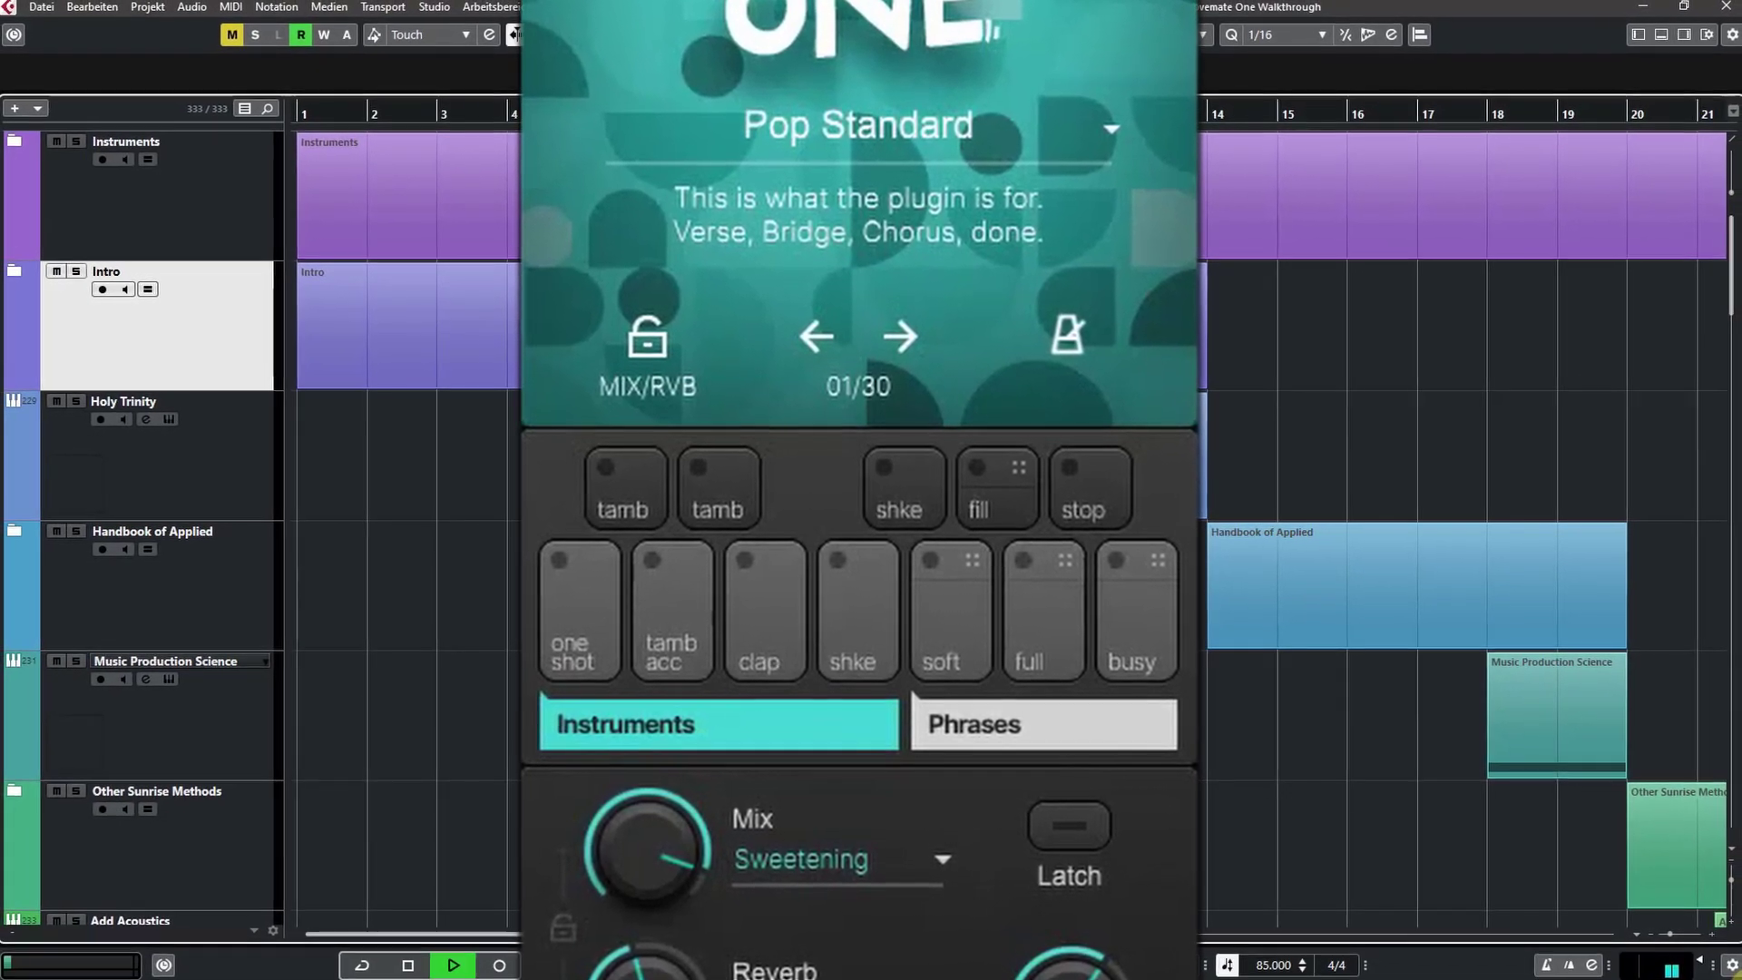
- Select the record-armed Holy Trinity track
key(Down)
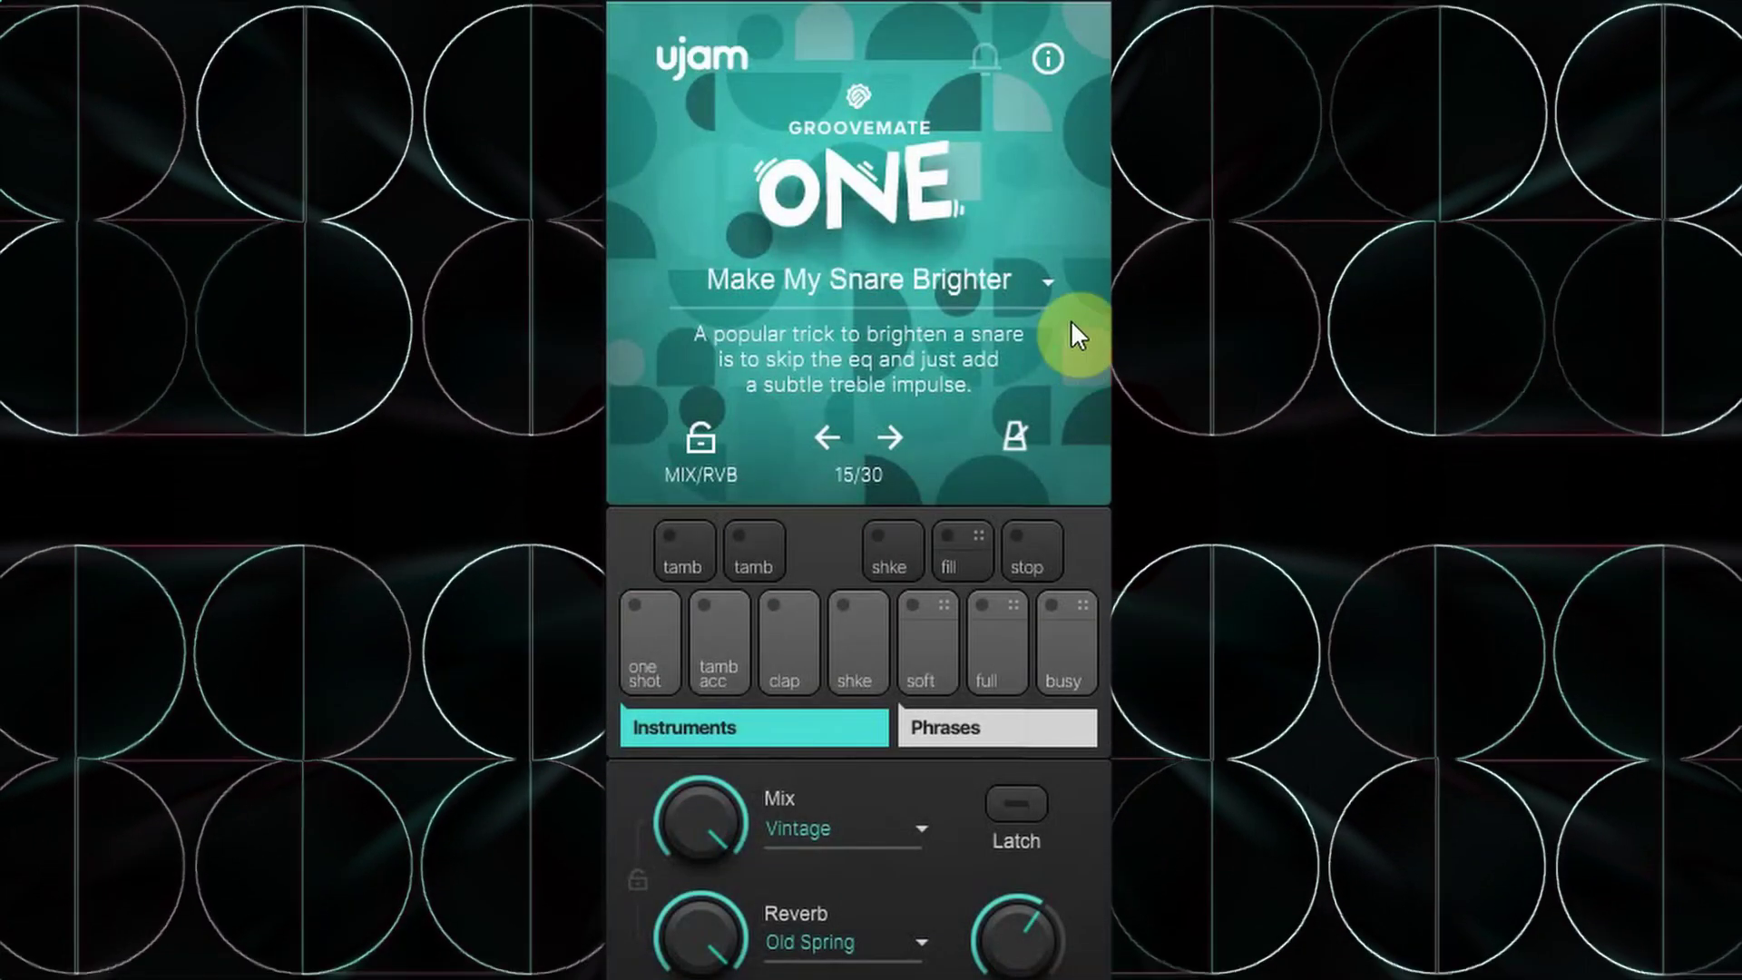
- Pick the Pop Standard preset and check its 41% micro-timing swing
click(1048, 288)
scroll(958, 245, down, 3)
scroll(958, 246, down, 5)
scroll(959, 246, down, 3)
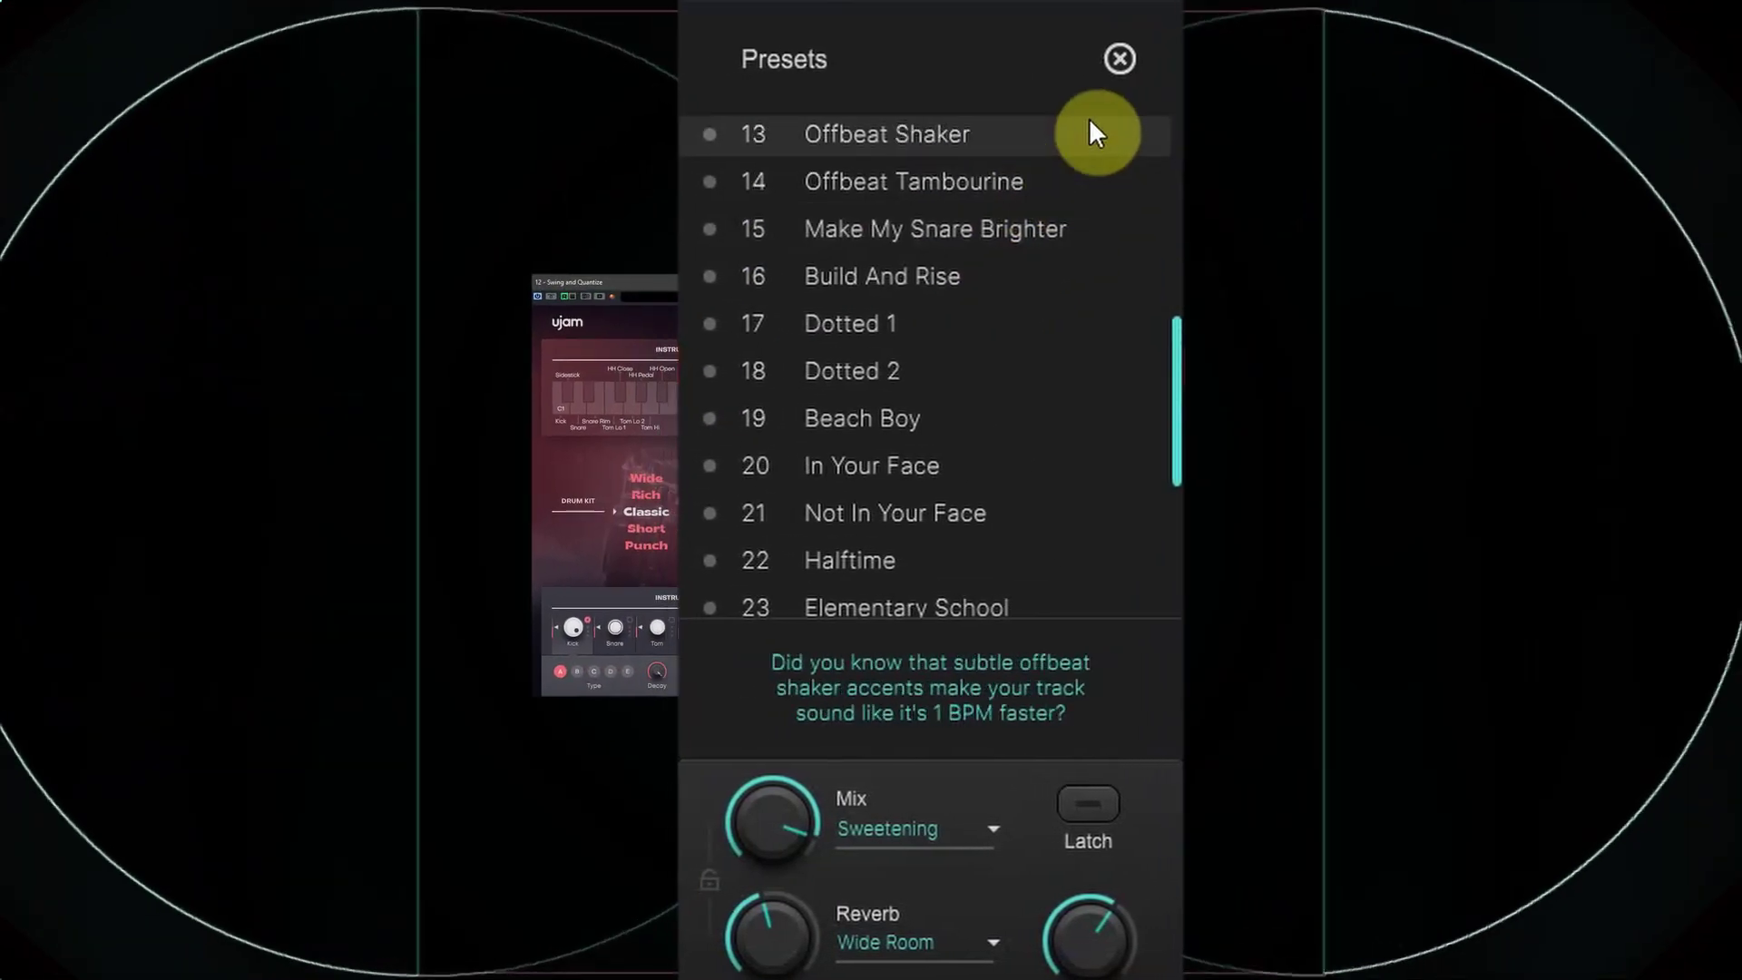
click(1192, 58)
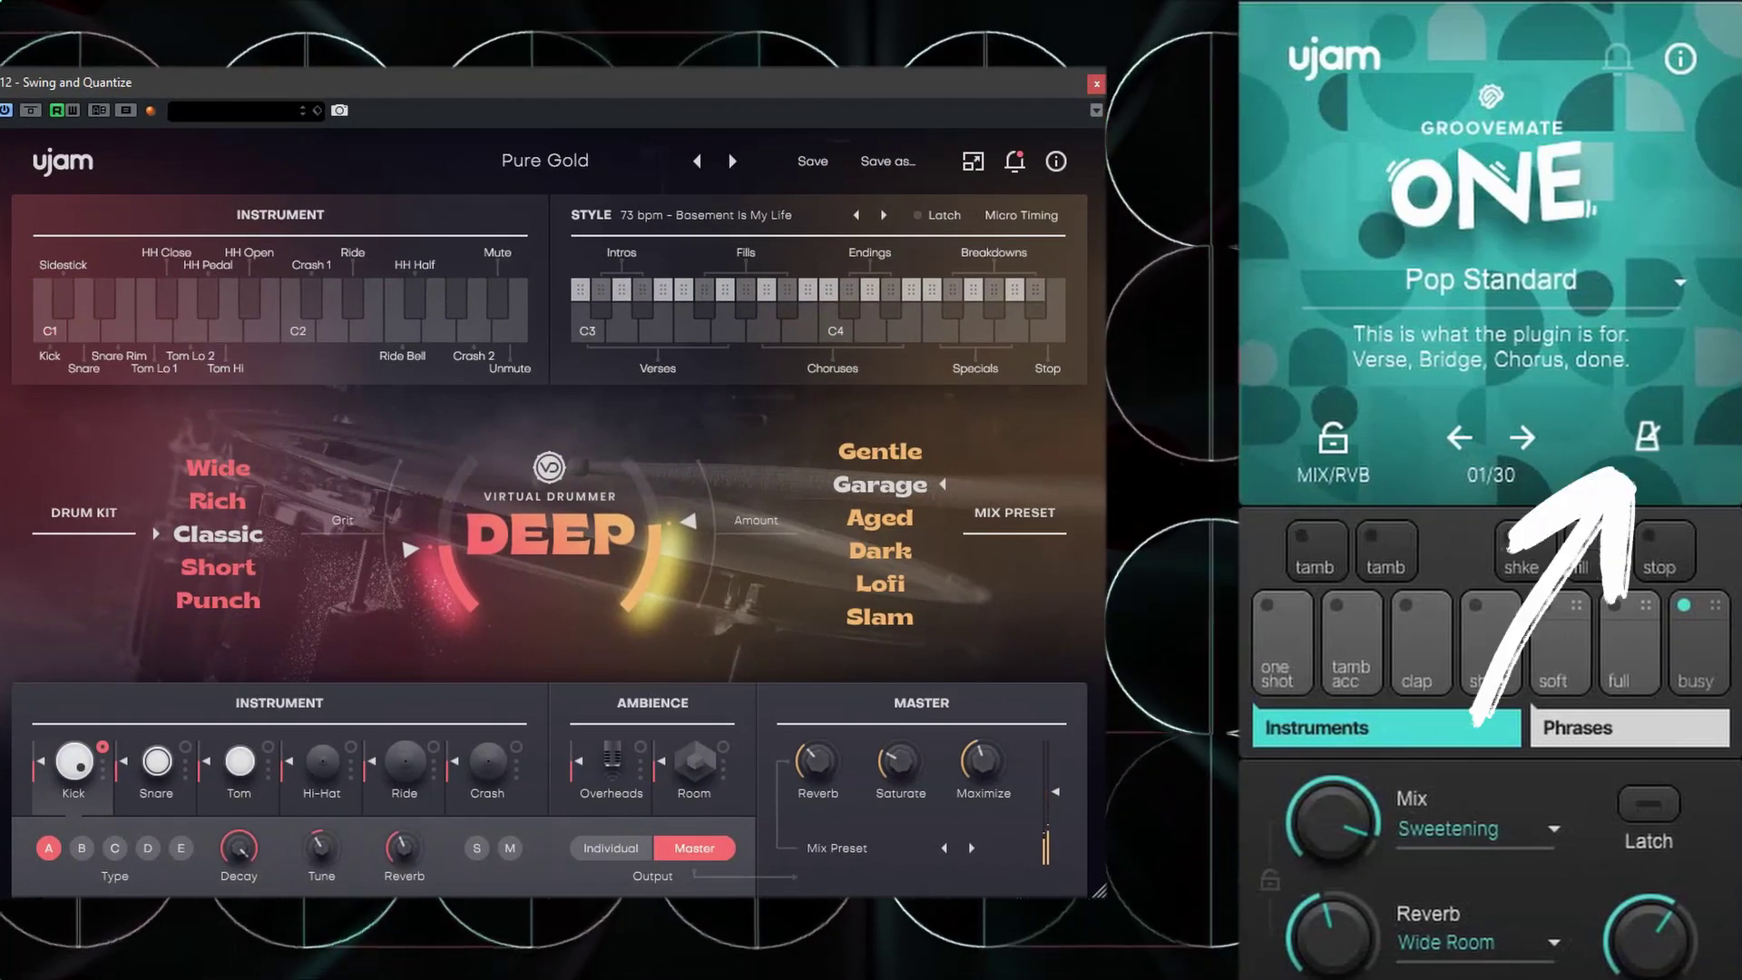
click(1650, 436)
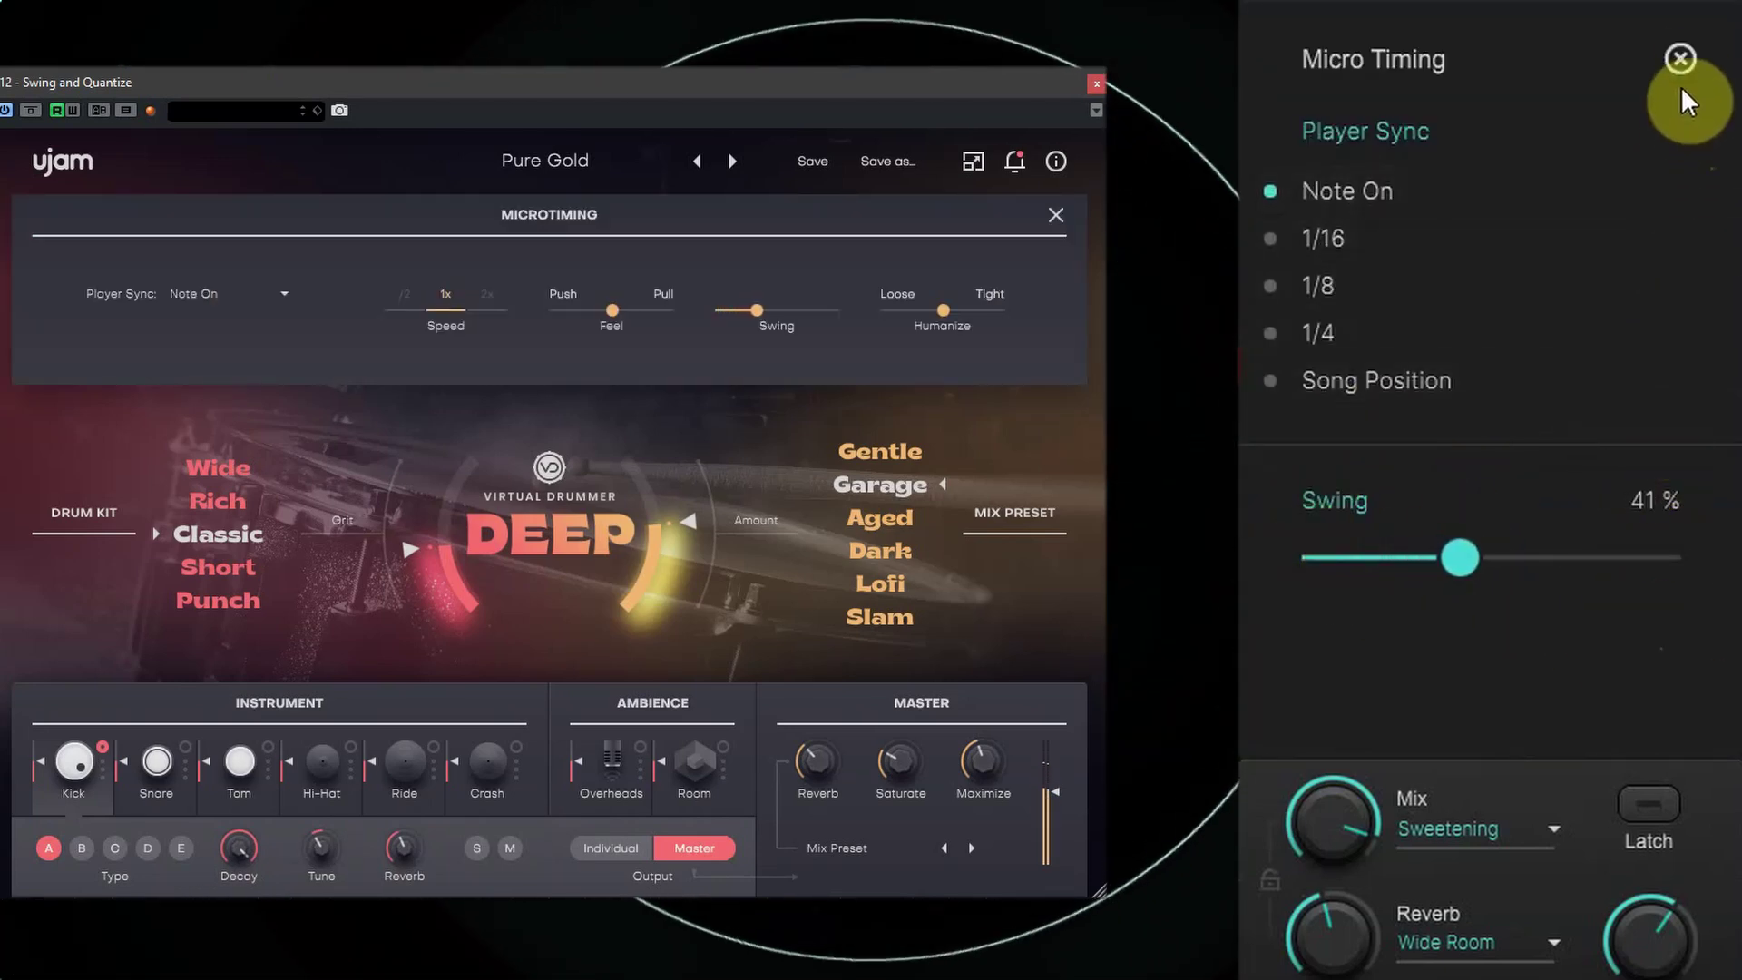
click(1680, 61)
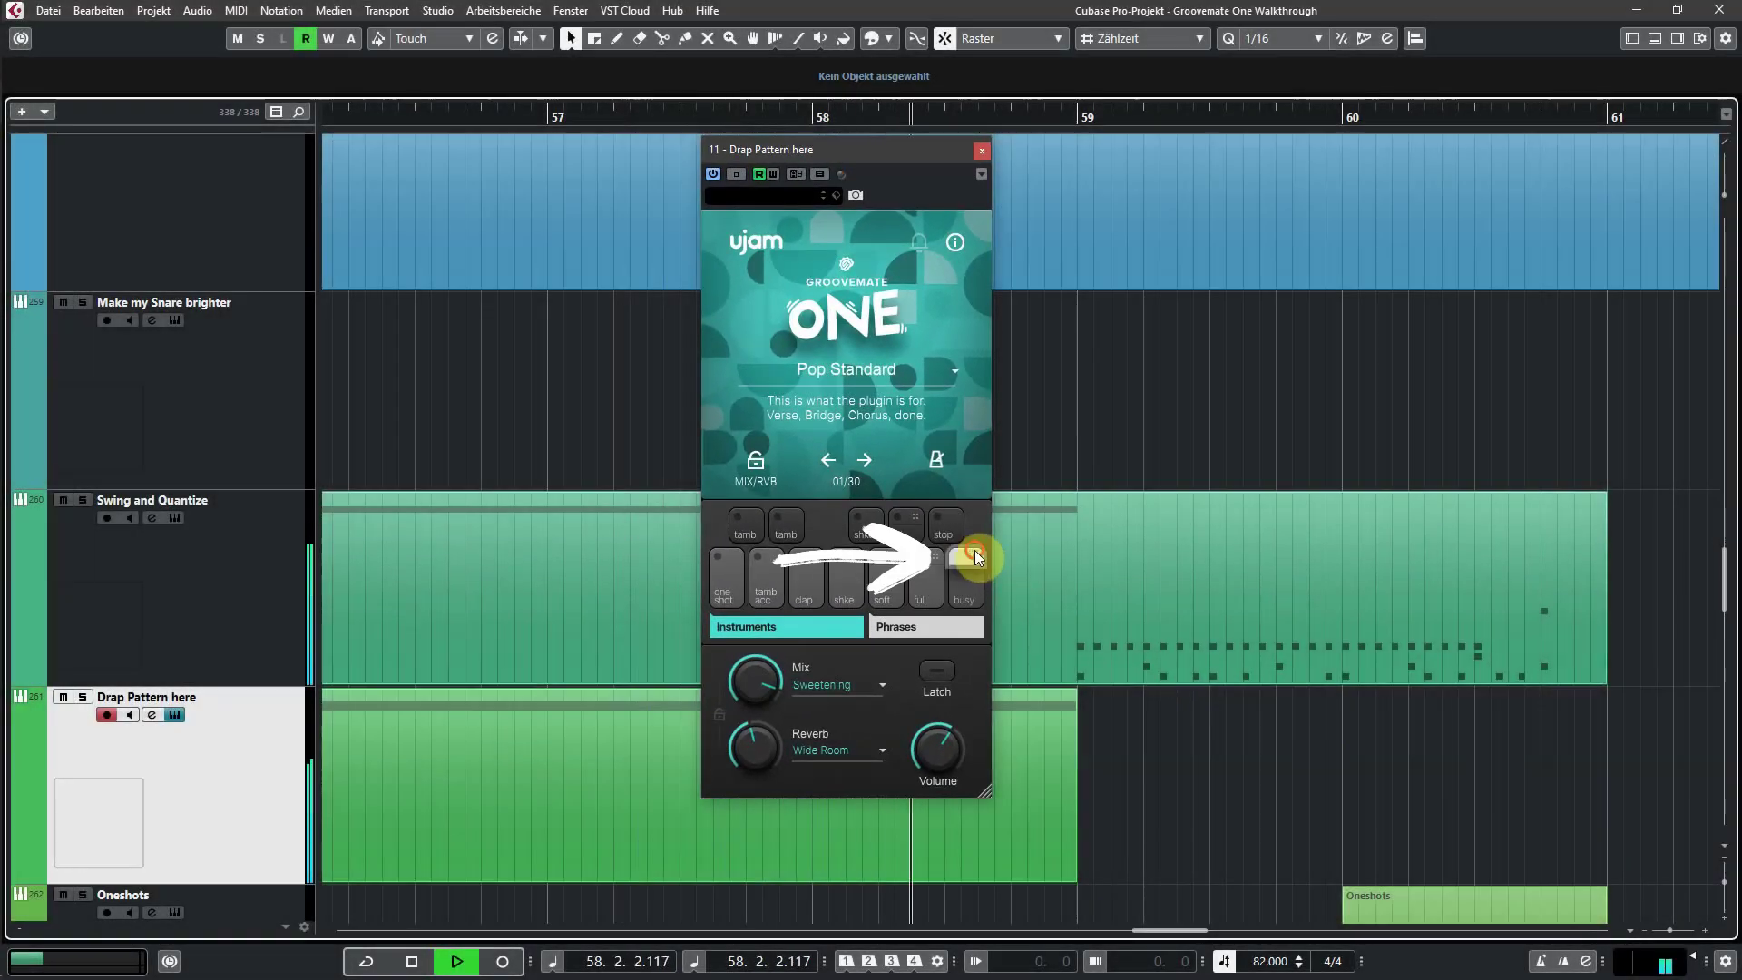
- Drop the GrooveMate pattern onto the Drap Pattern track at bar 59
drag(972, 557, 1107, 697)
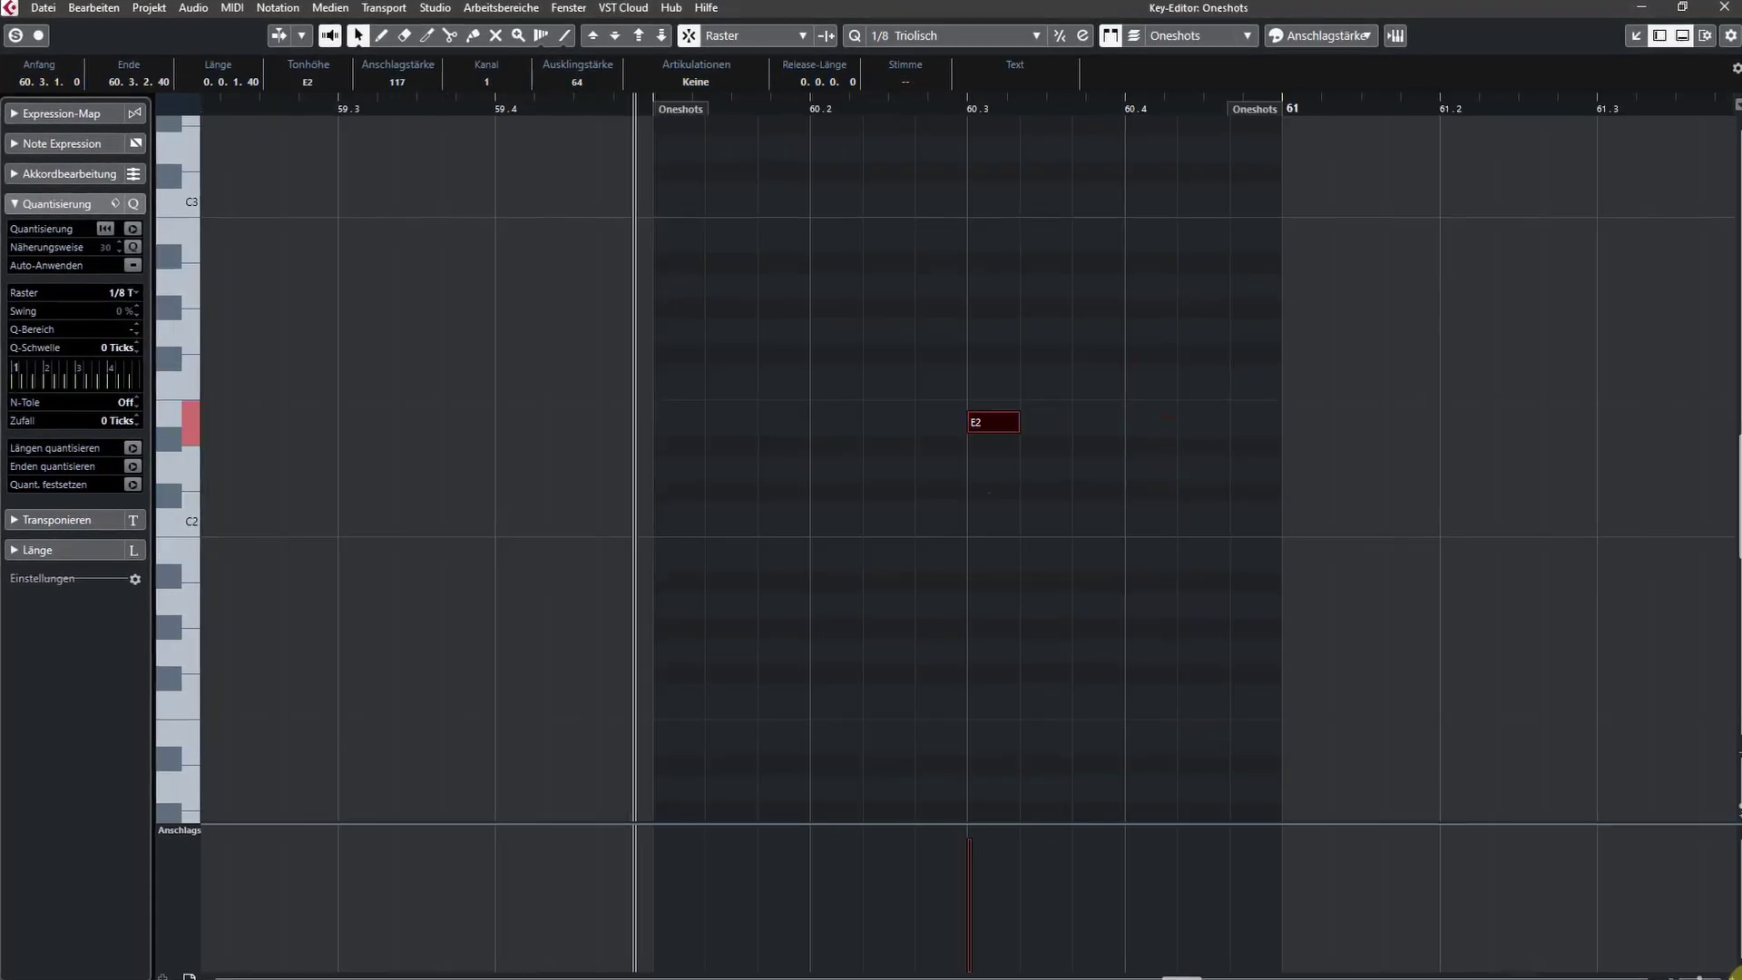
- Draw a descending velocity ramp across the part's notes
drag(1053, 850, 1557, 926)
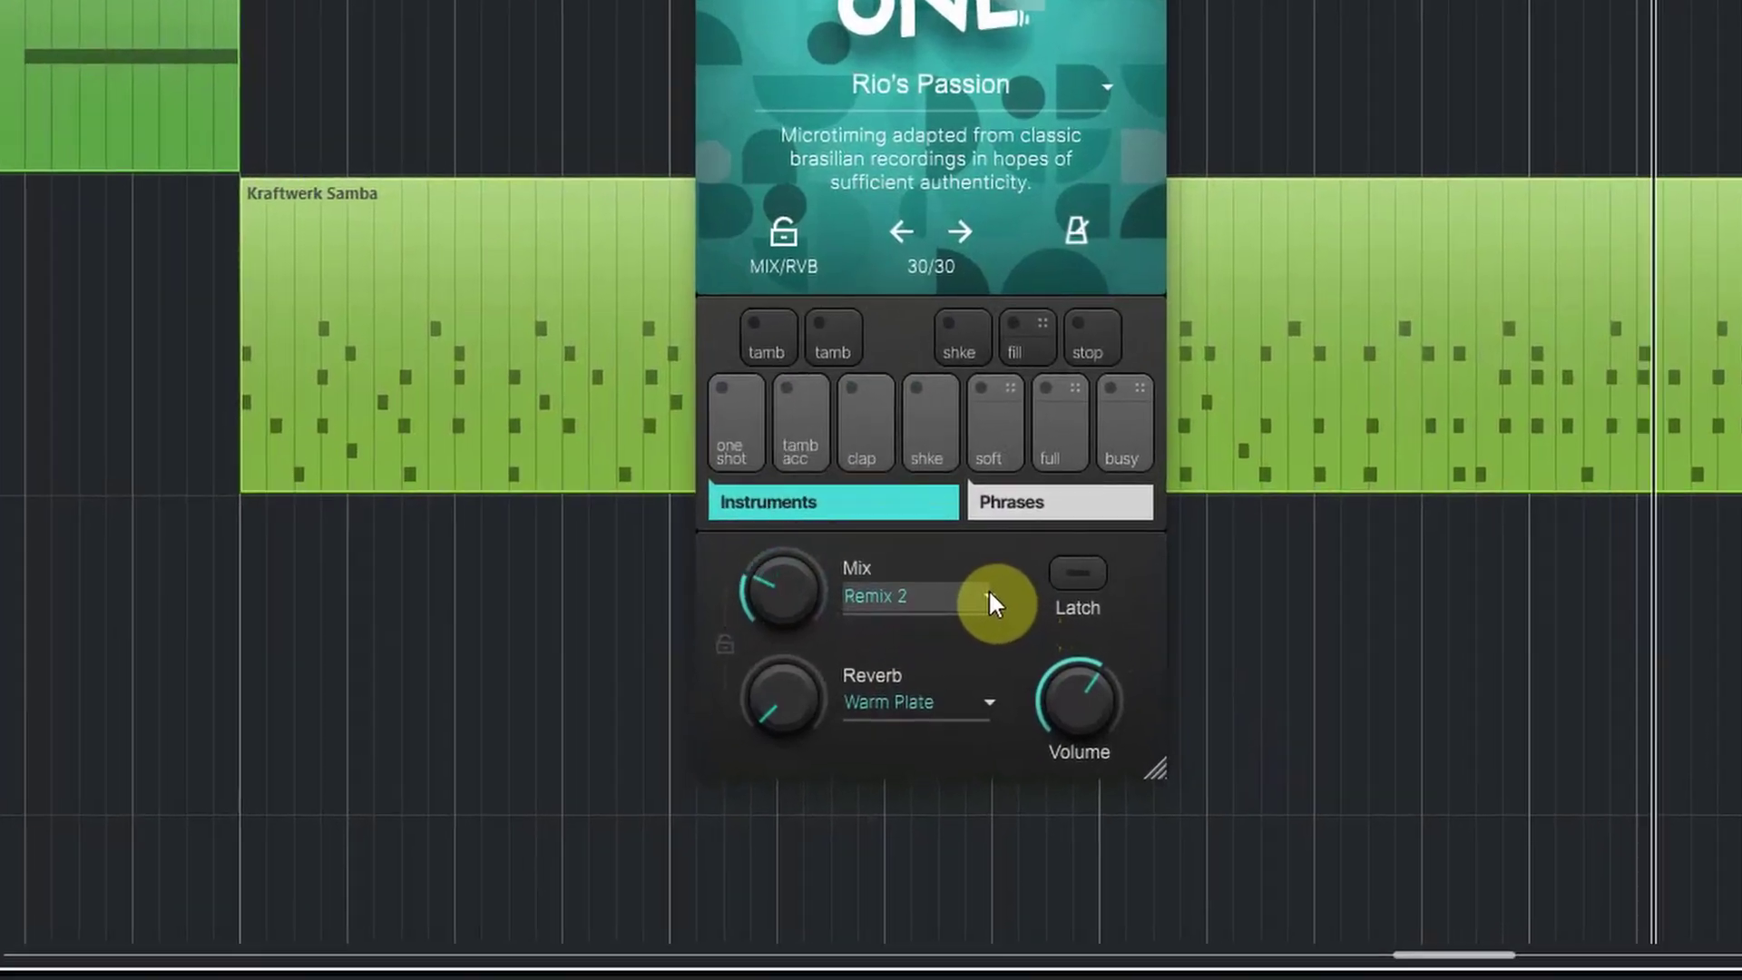
- Open the Mix preset list, then draw an F#3 note right after E3
click(950, 733)
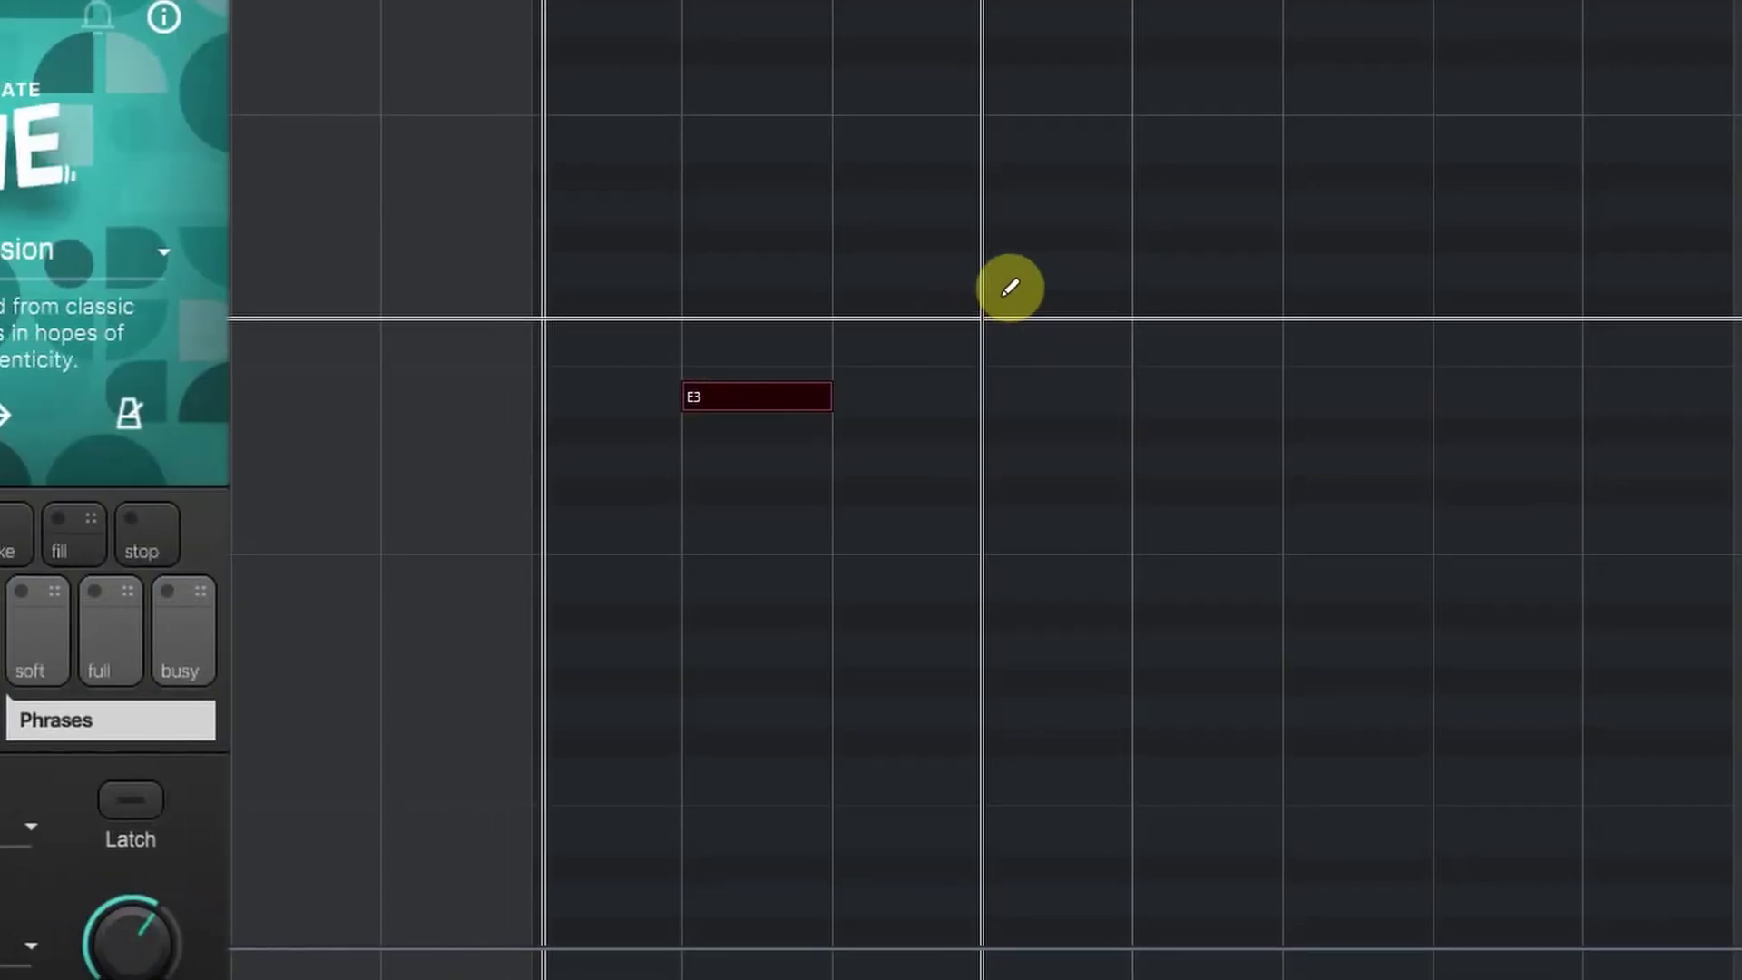
click(1004, 298)
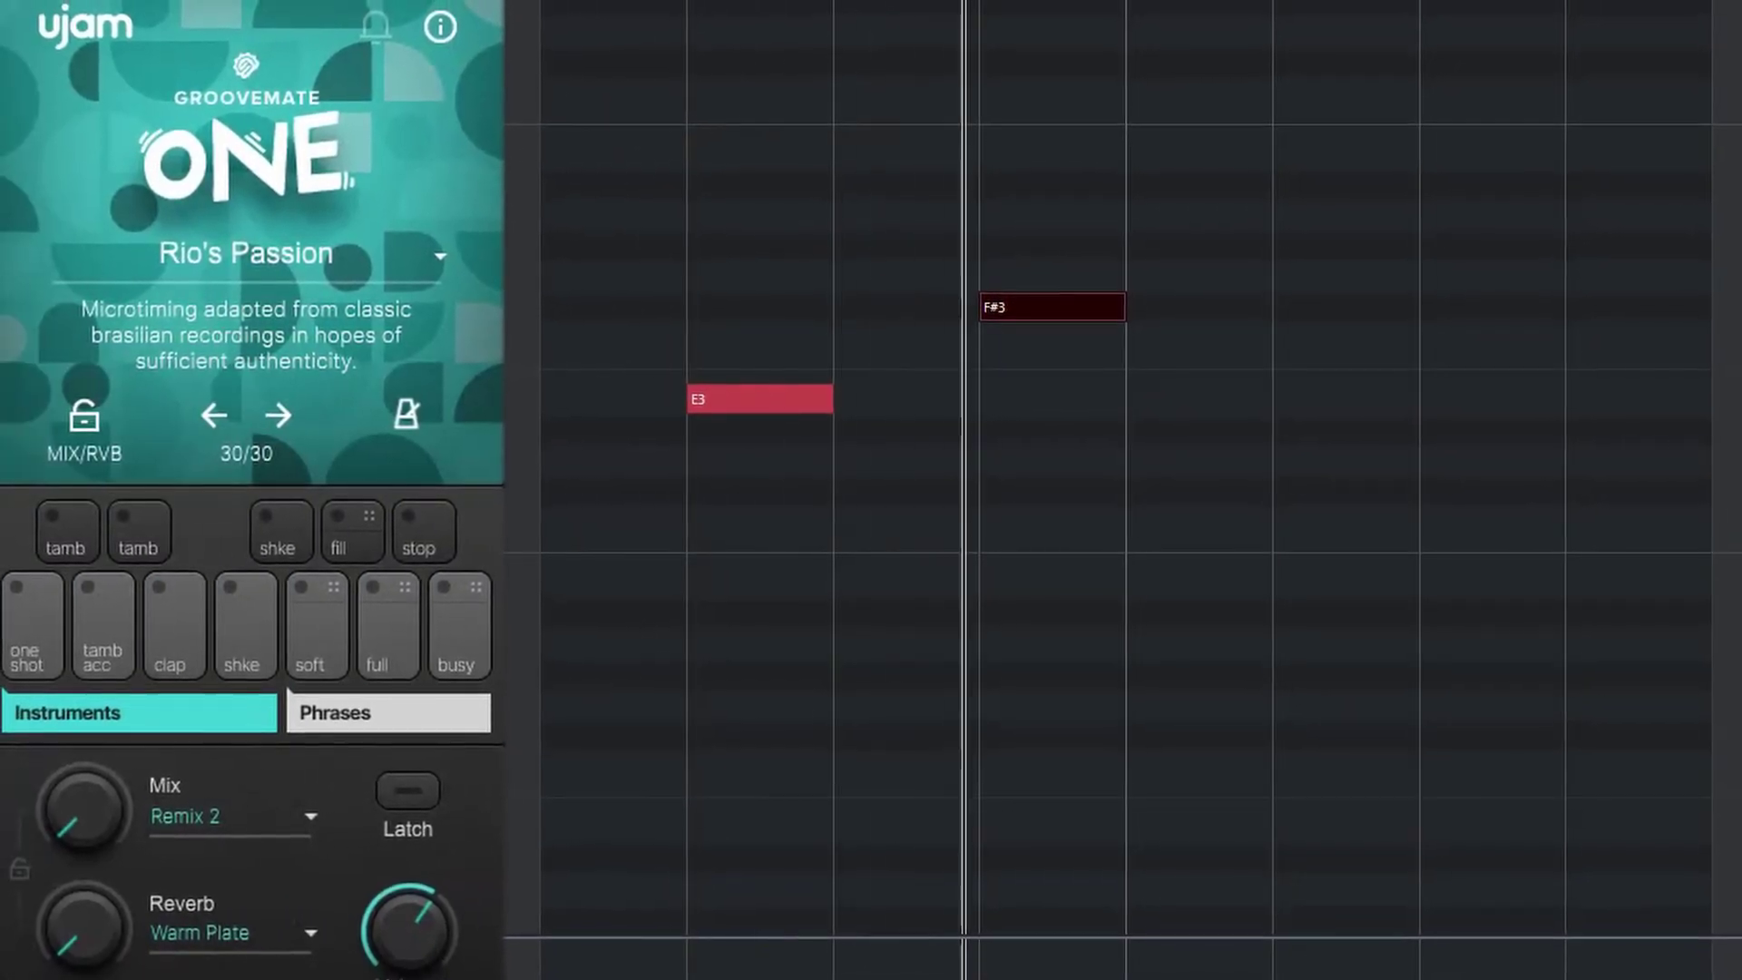